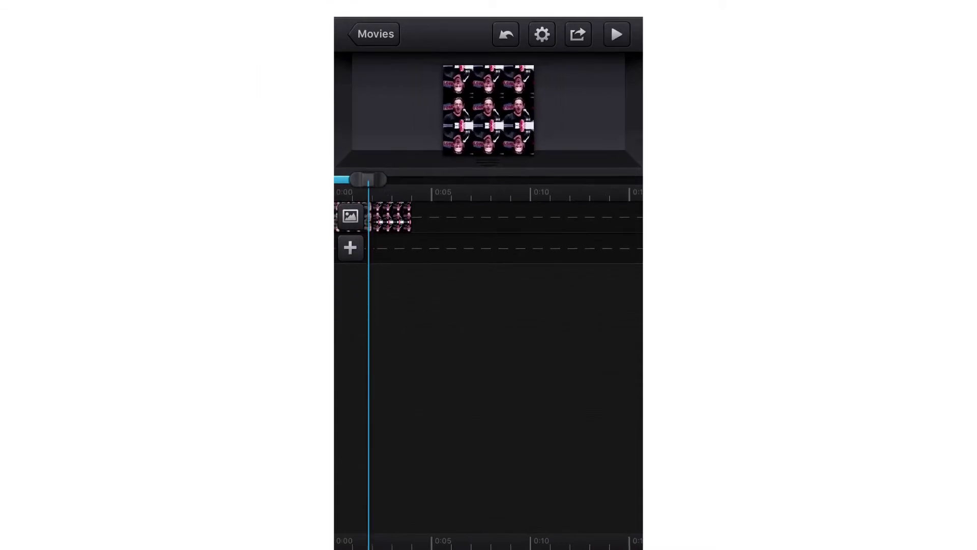
Zoom the first photo in to a single enlarged face, then reselect the clip
left_click(488, 111)
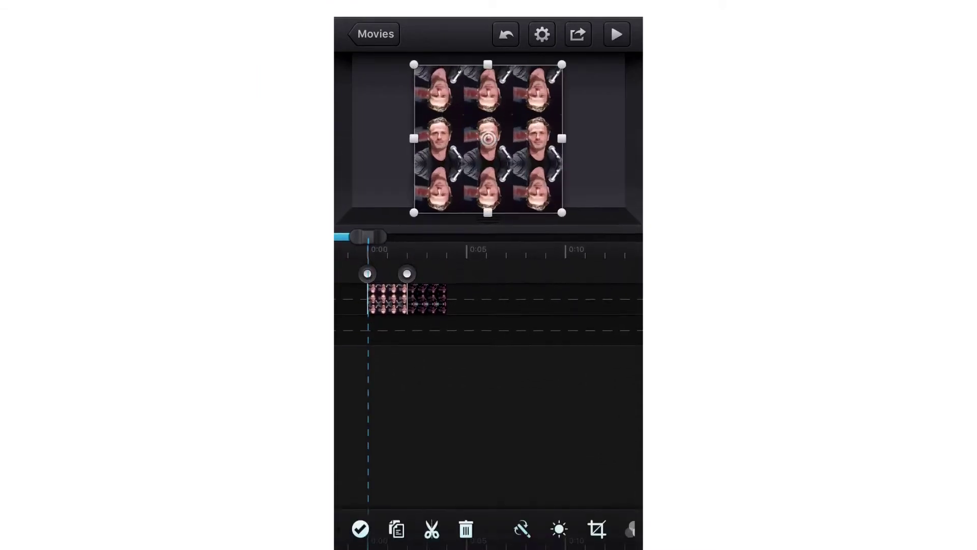
left_click_drag(488, 307, 488, 385)
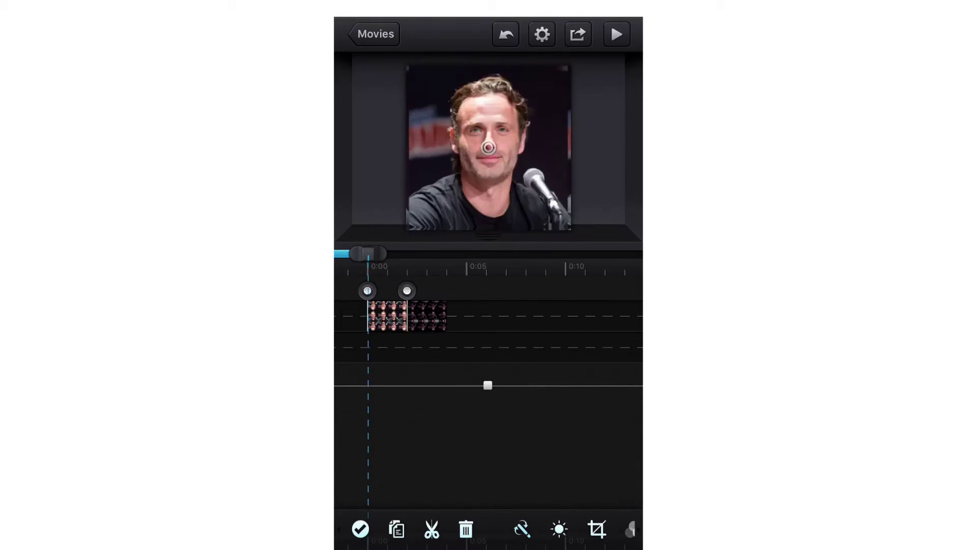
left_click_drag(427, 317, 388, 317)
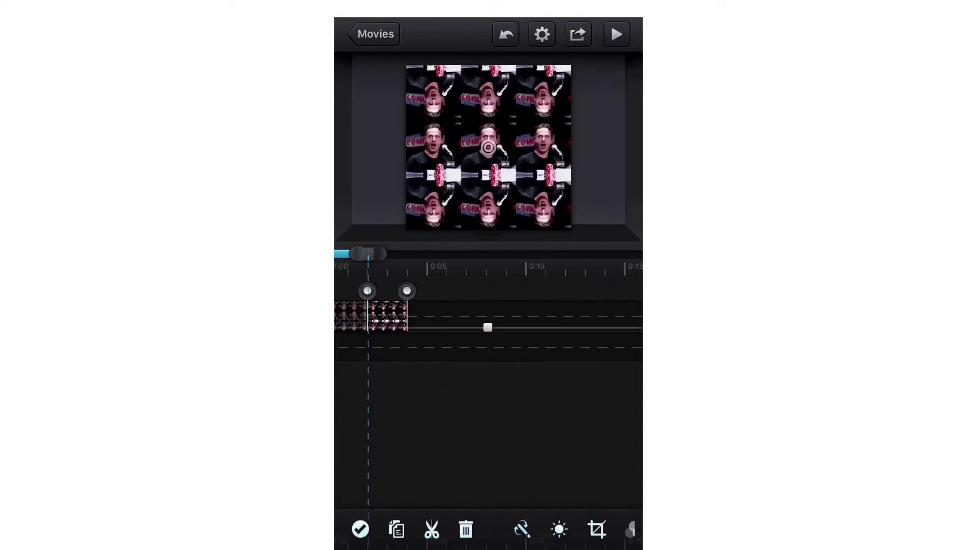
left_click_drag(487, 327, 488, 398)
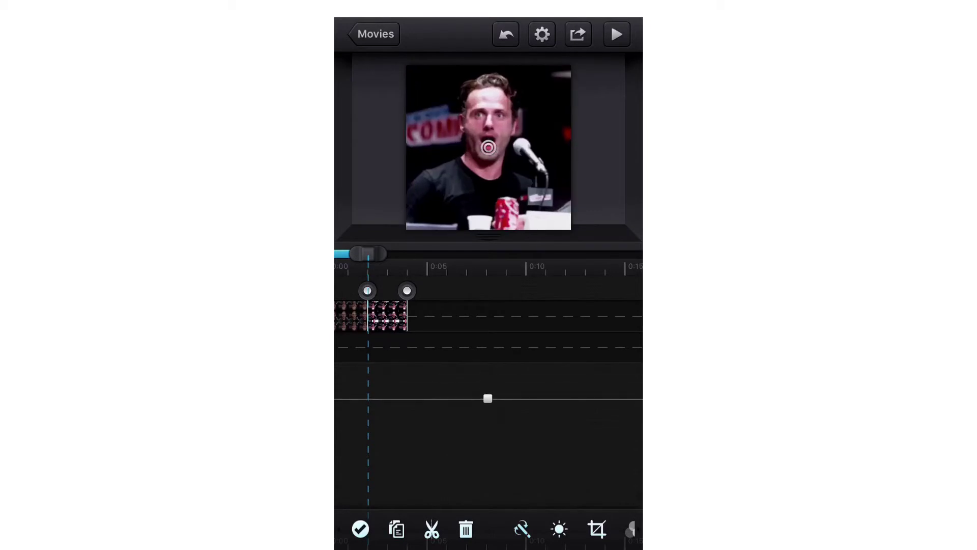
left_click(359, 529)
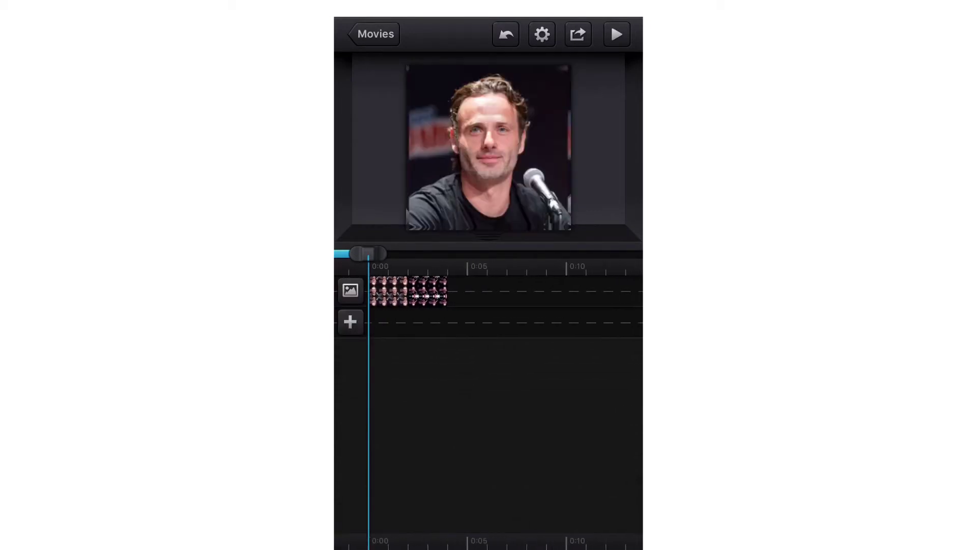
left_click(488, 147)
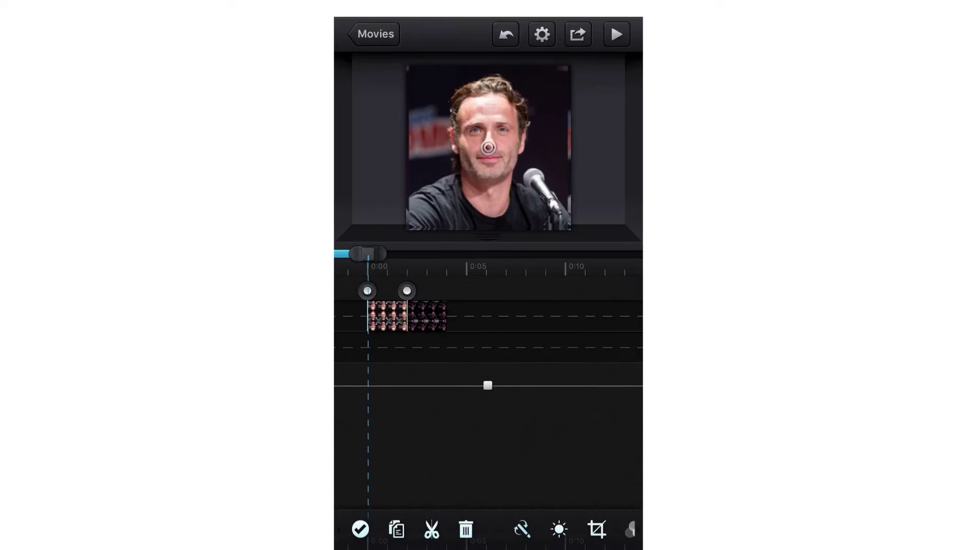
left_click(522, 529)
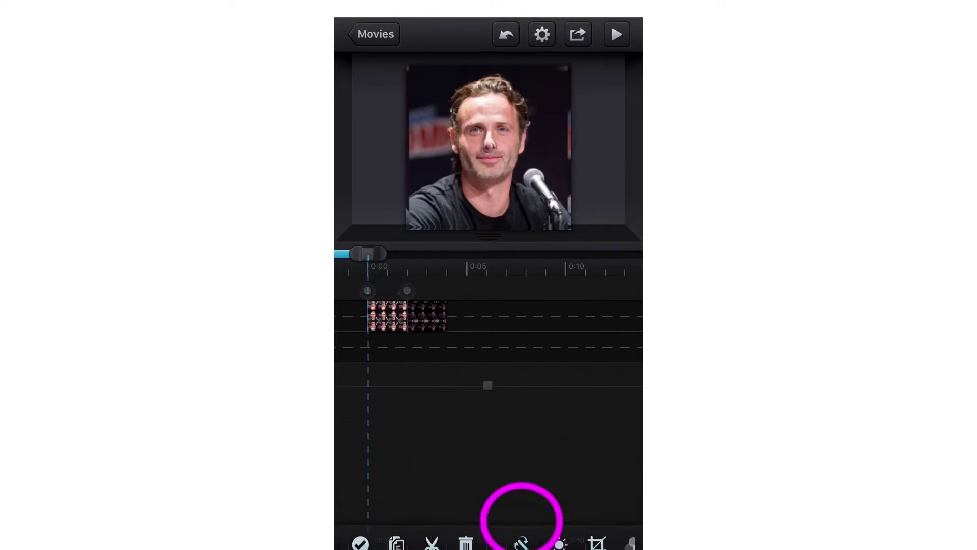
Add a custom transition that rotates the photo around its lower-left corner
left_click(387, 508)
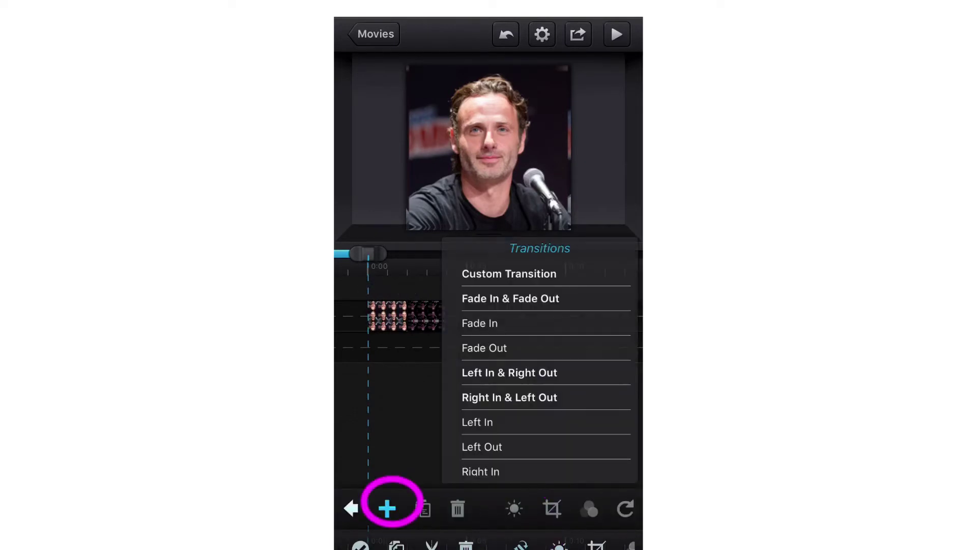
left_click(509, 273)
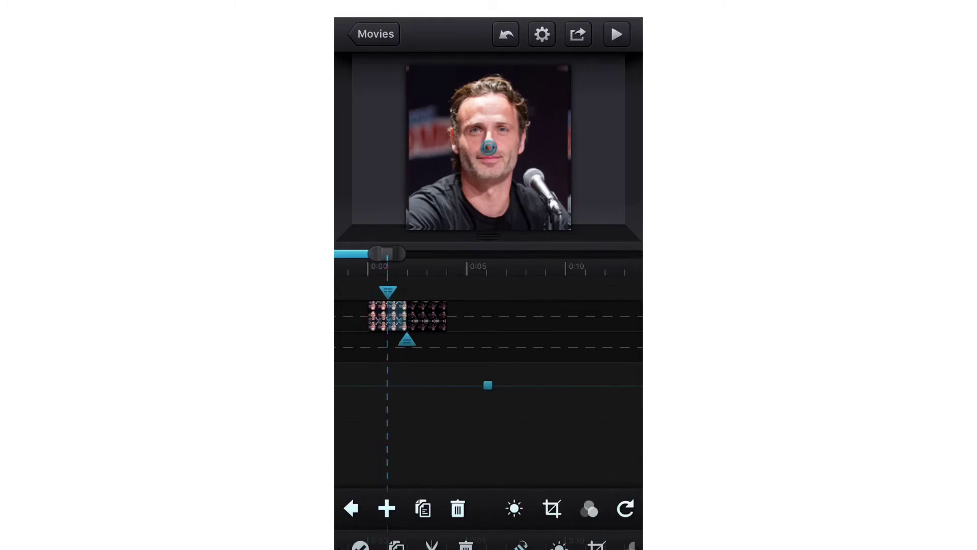
left_click(405, 342)
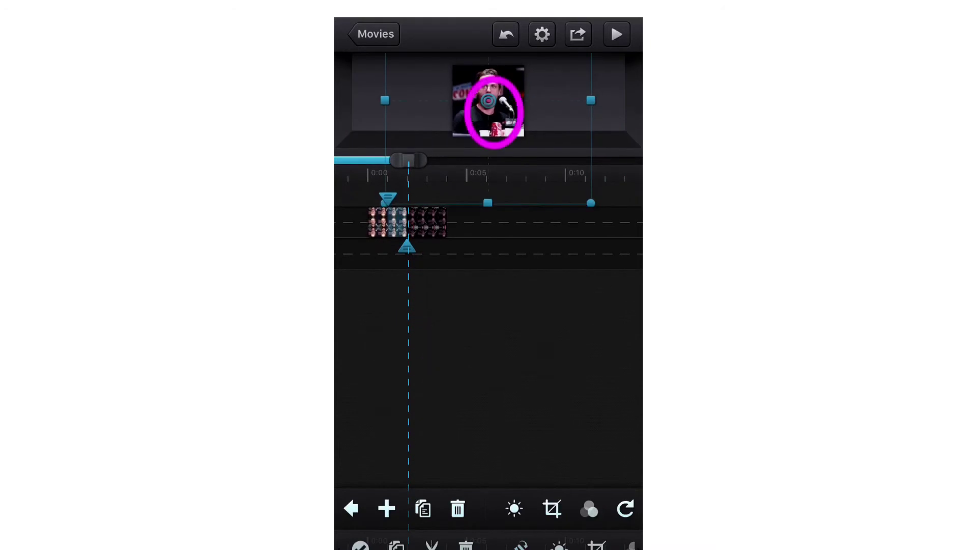
left_click_drag(488, 103, 457, 135)
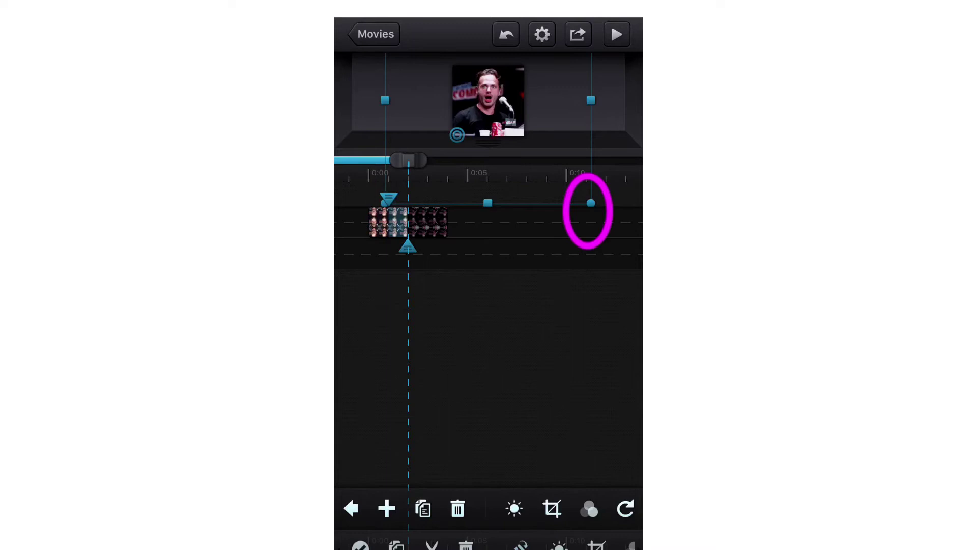
left_click_drag(590, 202, 588, 64)
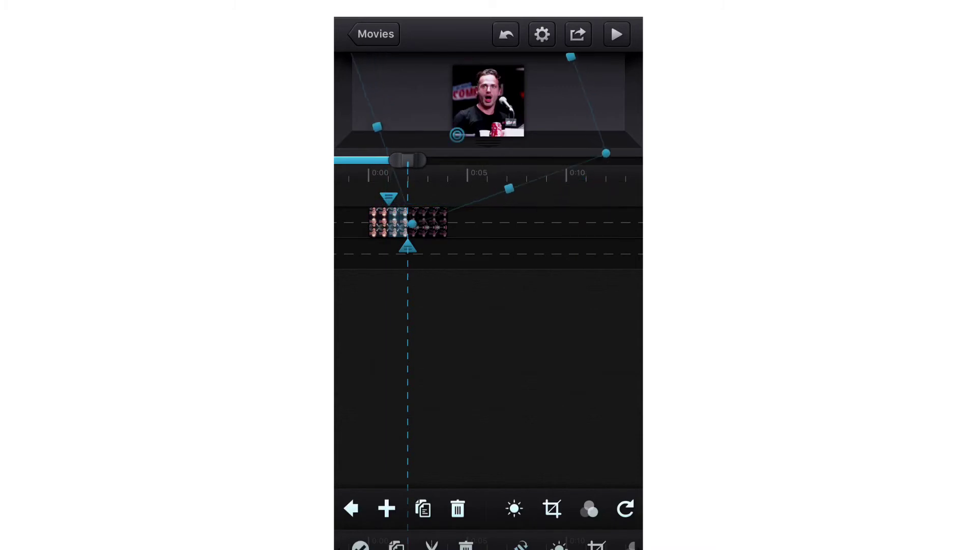
Give the transition Circular In easing and play the movie in the preview
left_click_drag(596, 508, 367, 509)
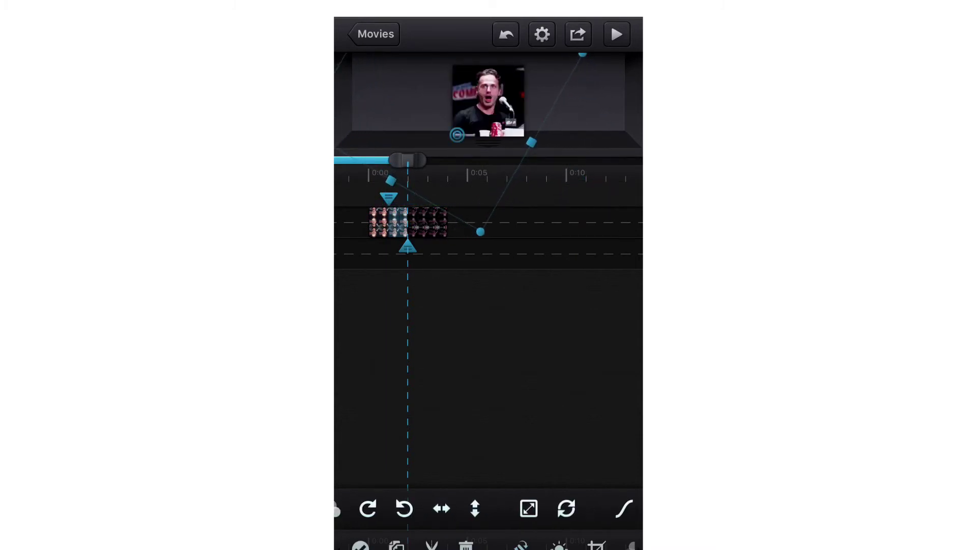
left_click(624, 508)
left_click(460, 359)
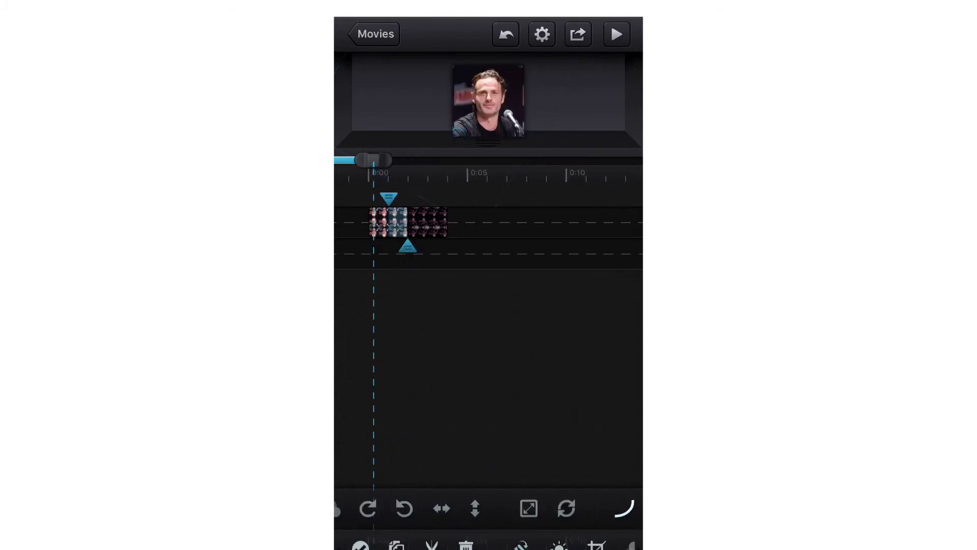
left_click(618, 34)
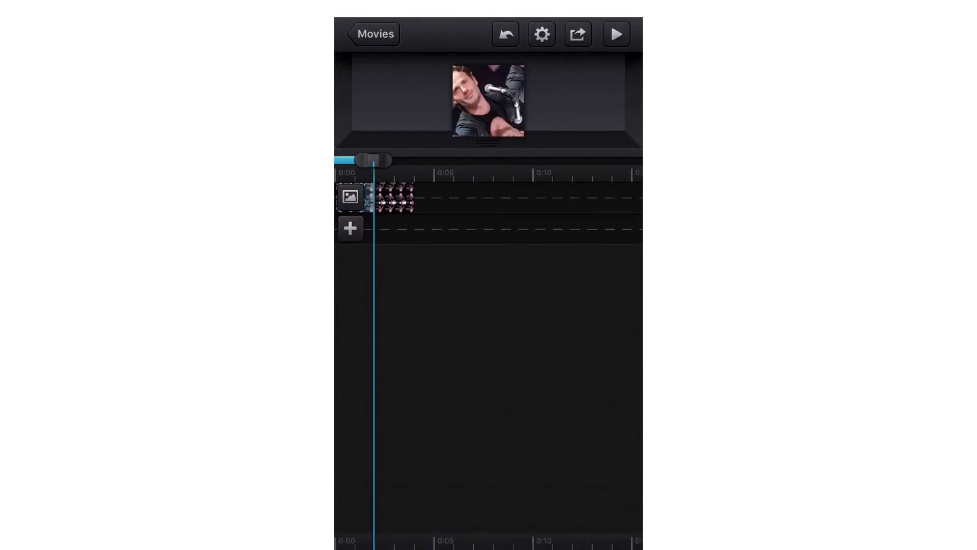
Add a custom transition to the second photo and set its spin at the start keyframe
left_click(524, 527)
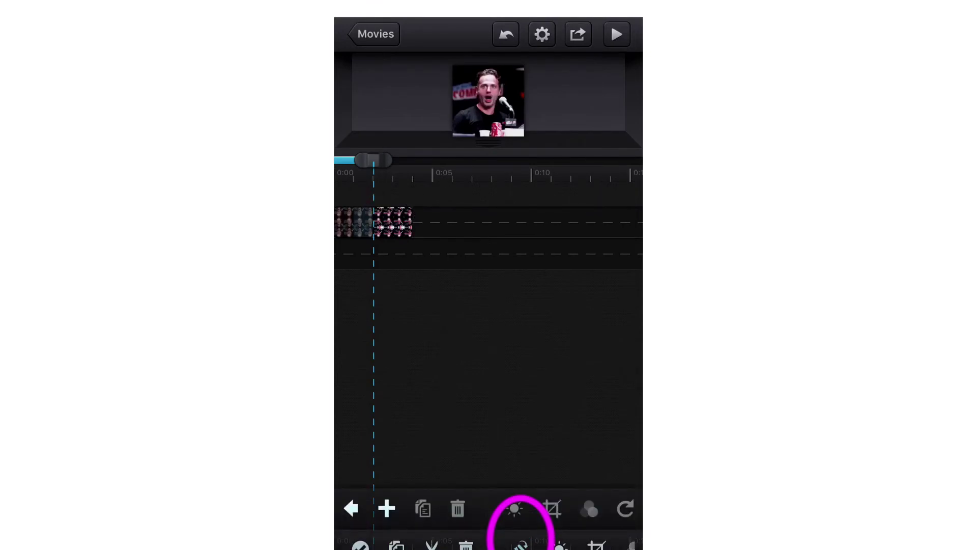
left_click(386, 508)
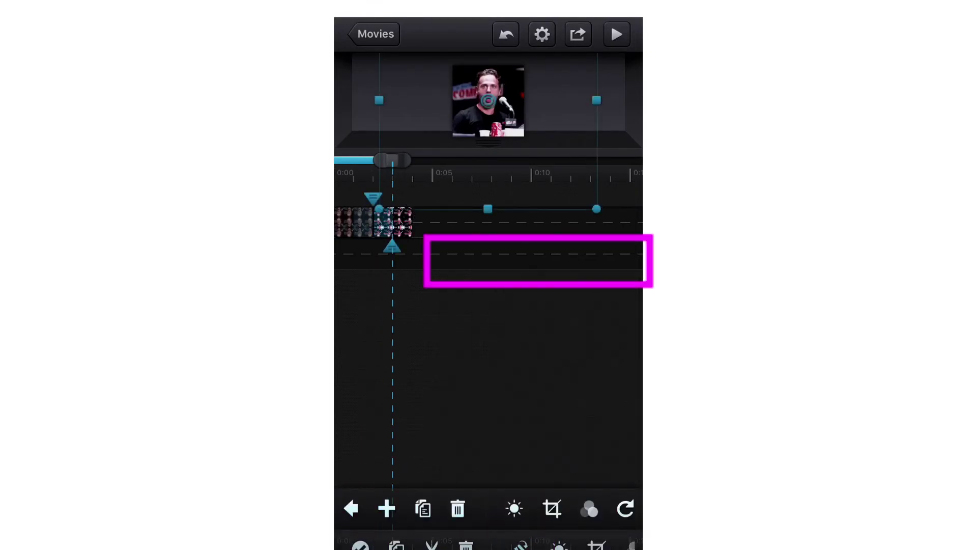
left_click(372, 183)
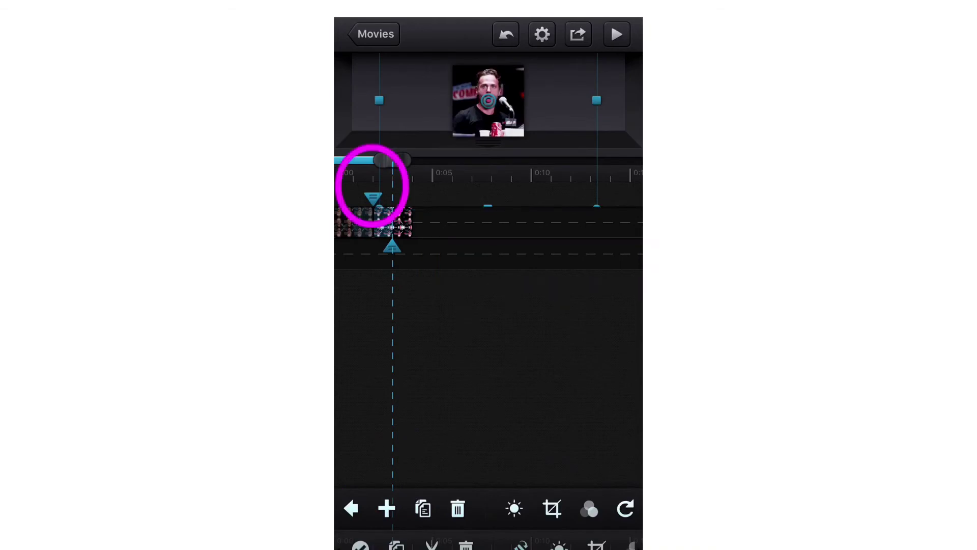
left_click_drag(392, 160, 373, 159)
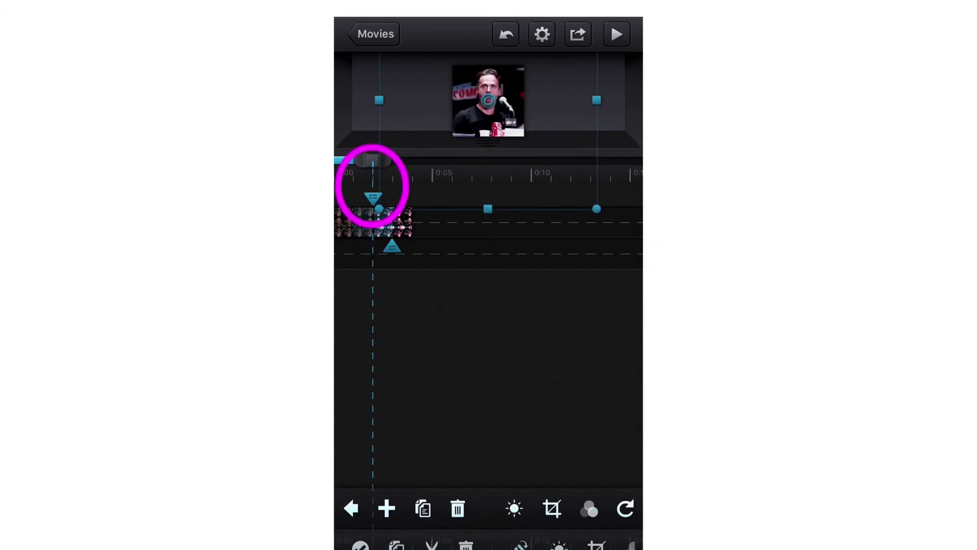
left_click(376, 230)
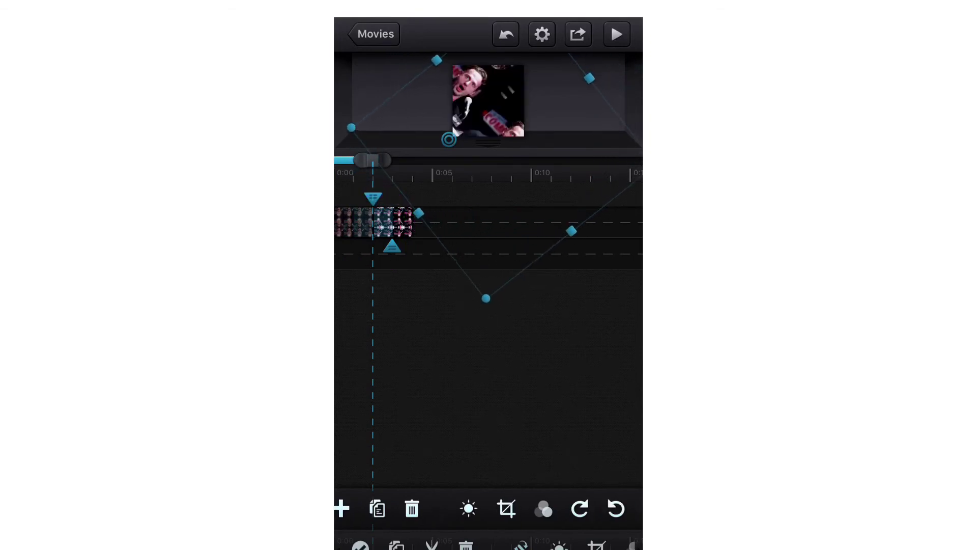
left_click_drag(580, 507, 427, 508)
Give the second transition Circular Out easing and play the movie
left_click(625, 508)
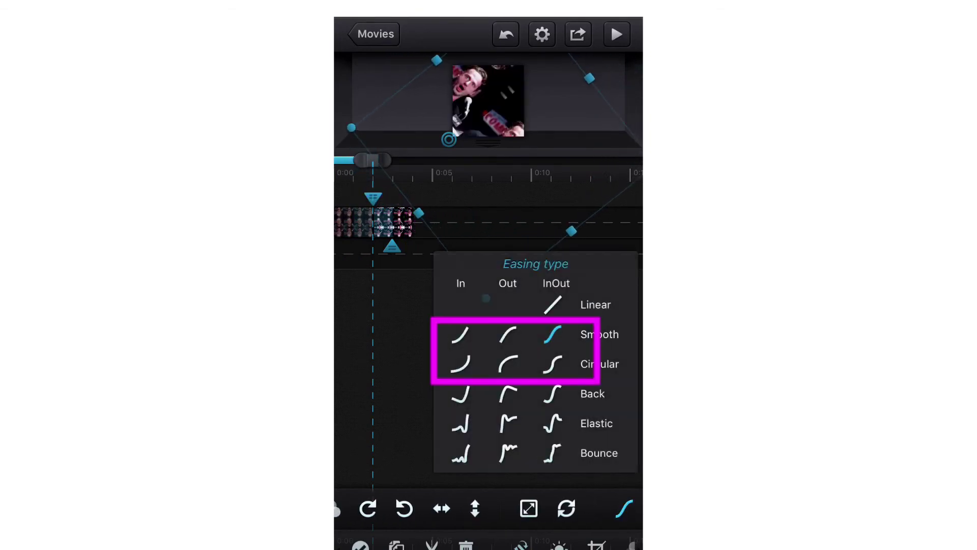
left_click(508, 363)
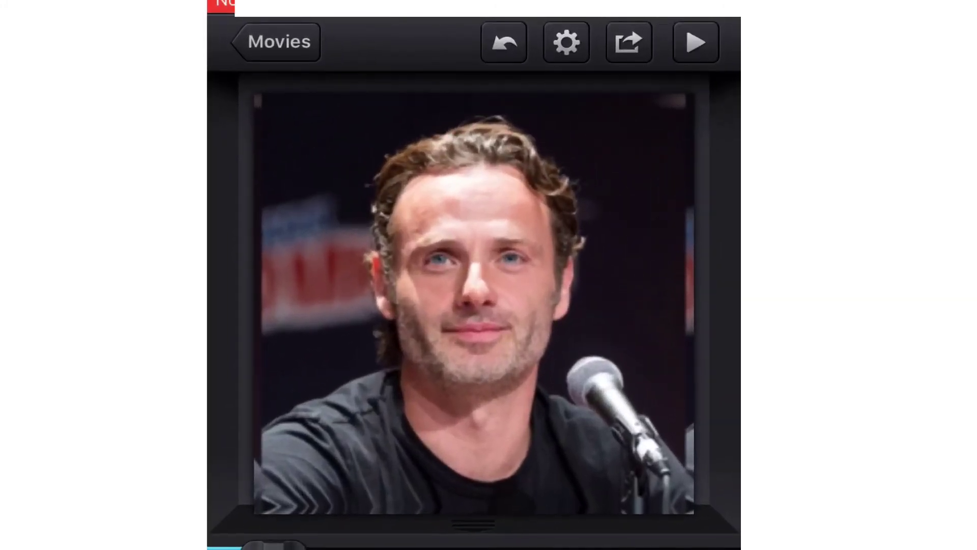
left_click(695, 42)
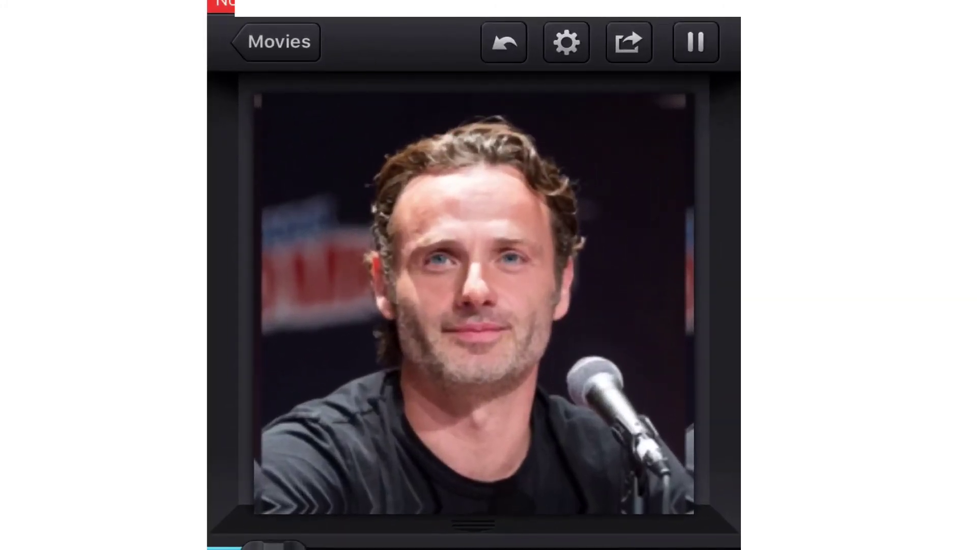